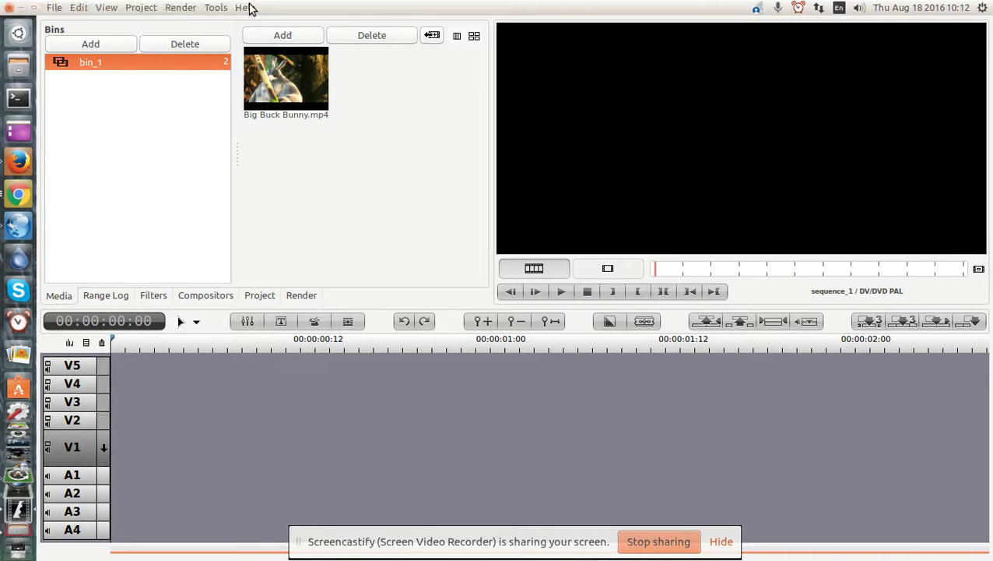
- Check the Flowblade version information, then close that window
left_click(248, 7)
left_click(261, 71)
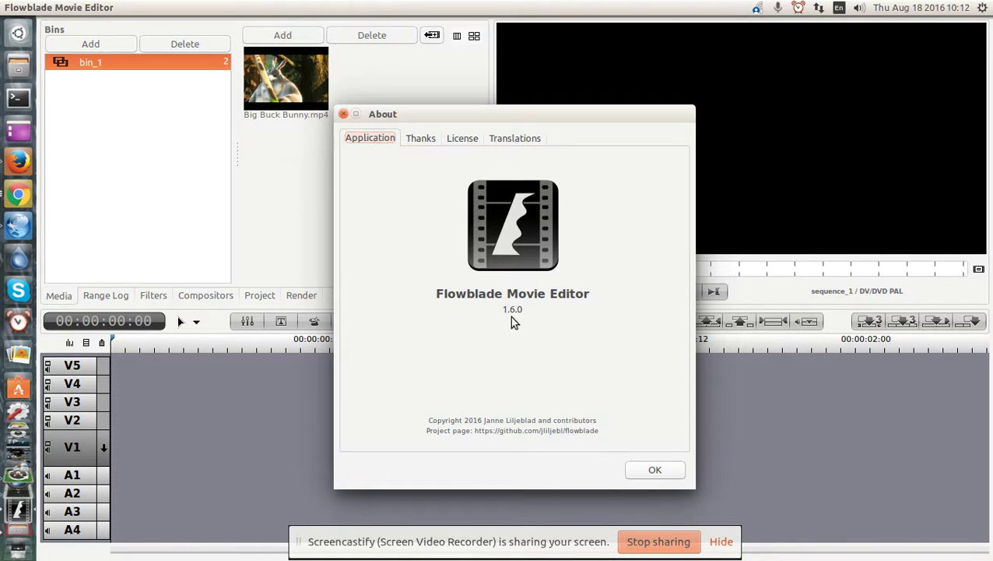
left_click(655, 470)
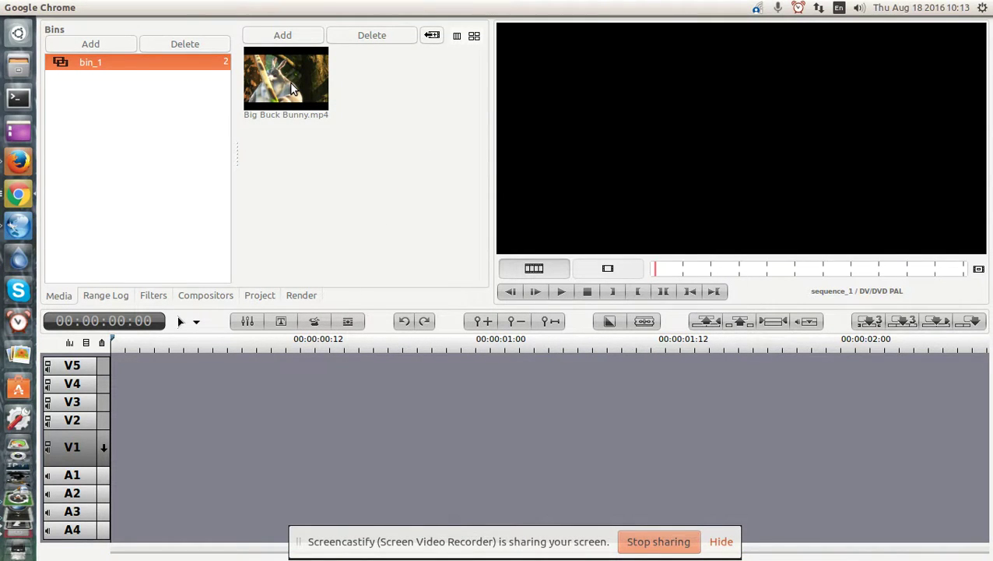
- Place Big Buck Bunny.mp4 at the start of track V1 and adjust the timeline zoom
left_click_drag(290, 88, 127, 450)
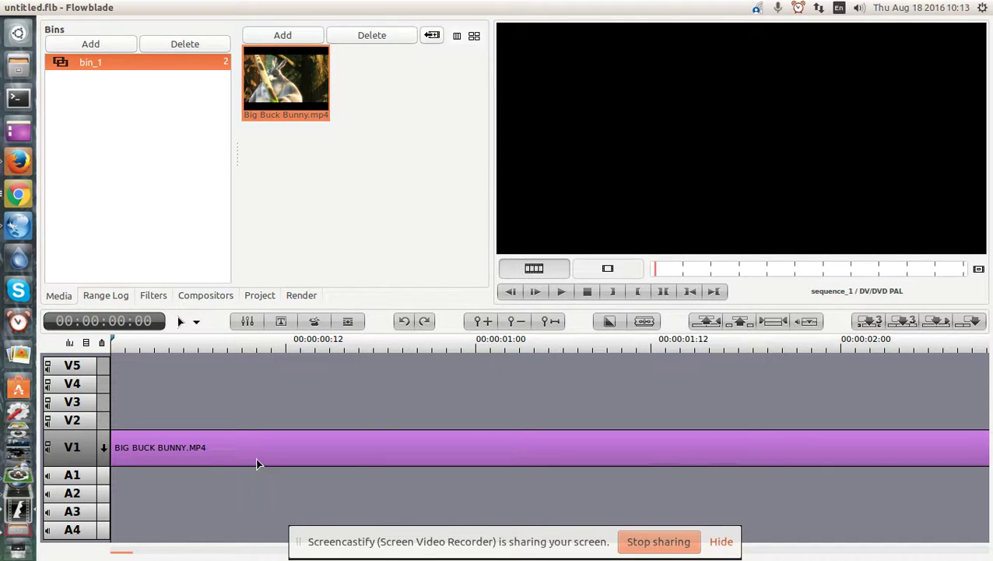
scroll(256, 462, "down", 8)
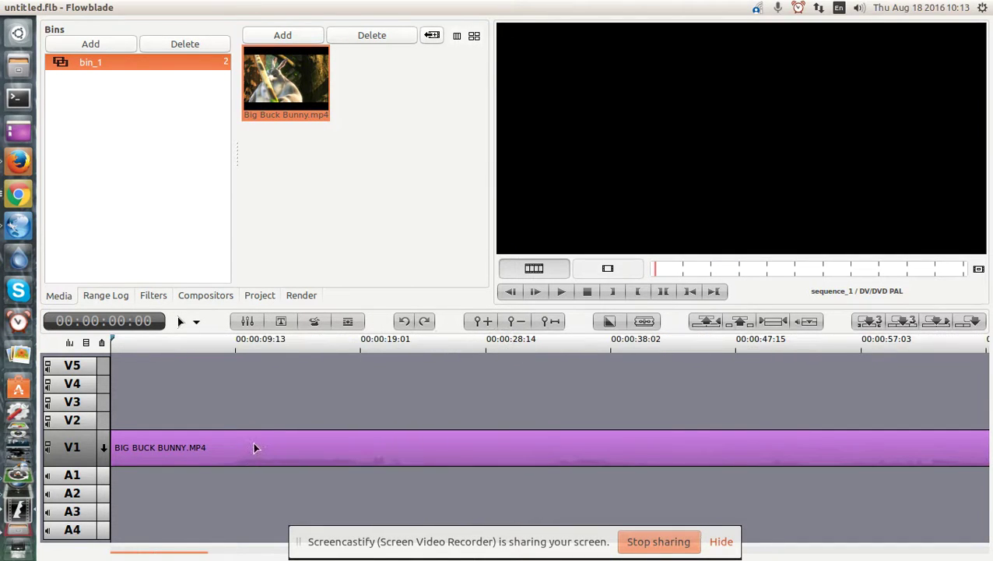
scroll(254, 448, "down", 8)
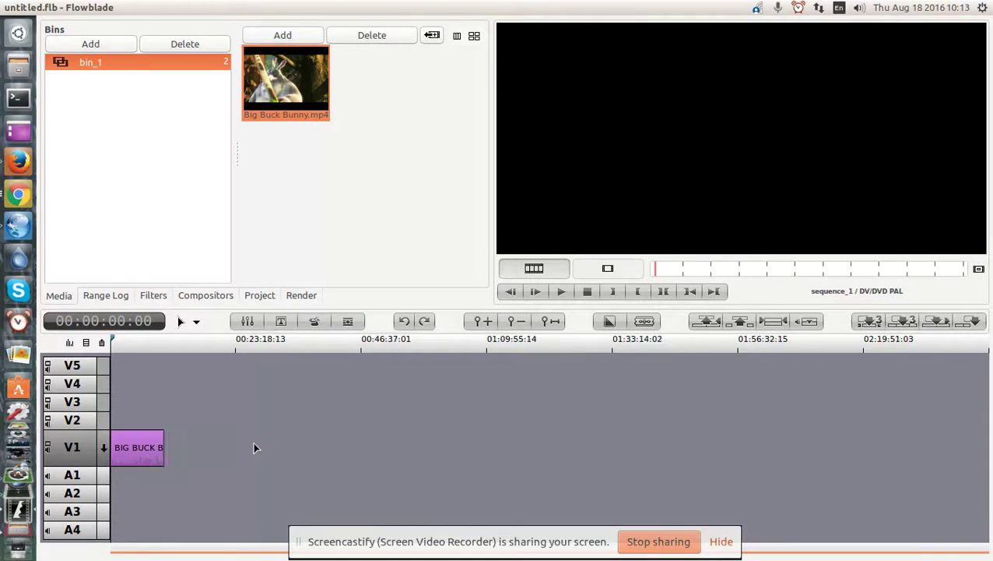
scroll(254, 447, "up", 5)
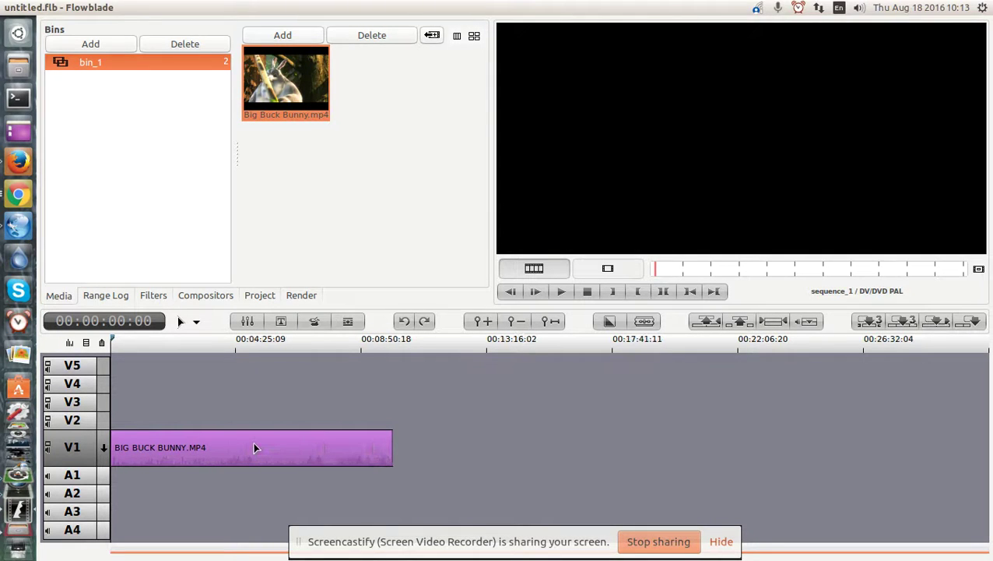
scroll(263, 438, "down", 2)
scroll(263, 437, "up", 5)
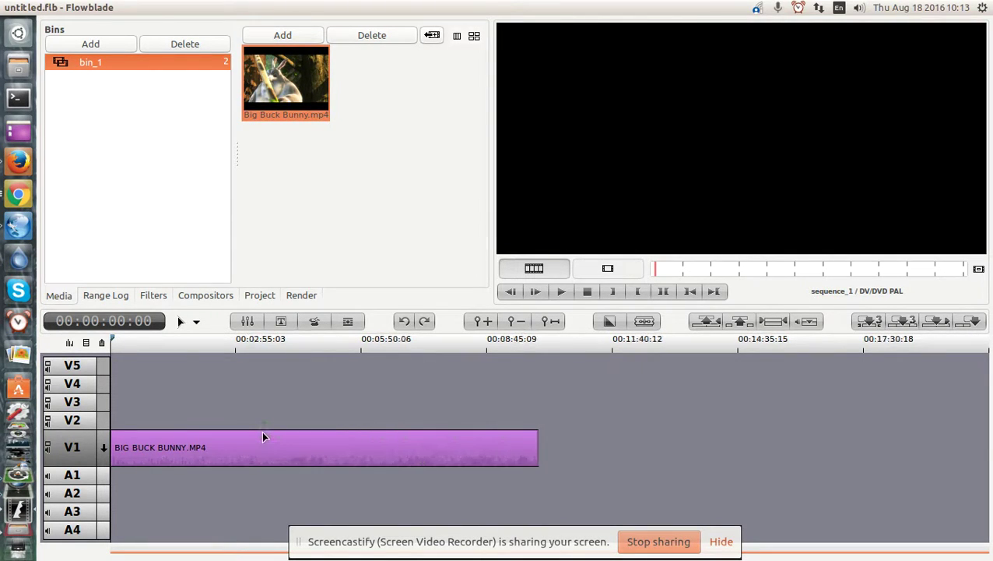
scroll(264, 436, "down", 3)
scroll(263, 436, "up", 3)
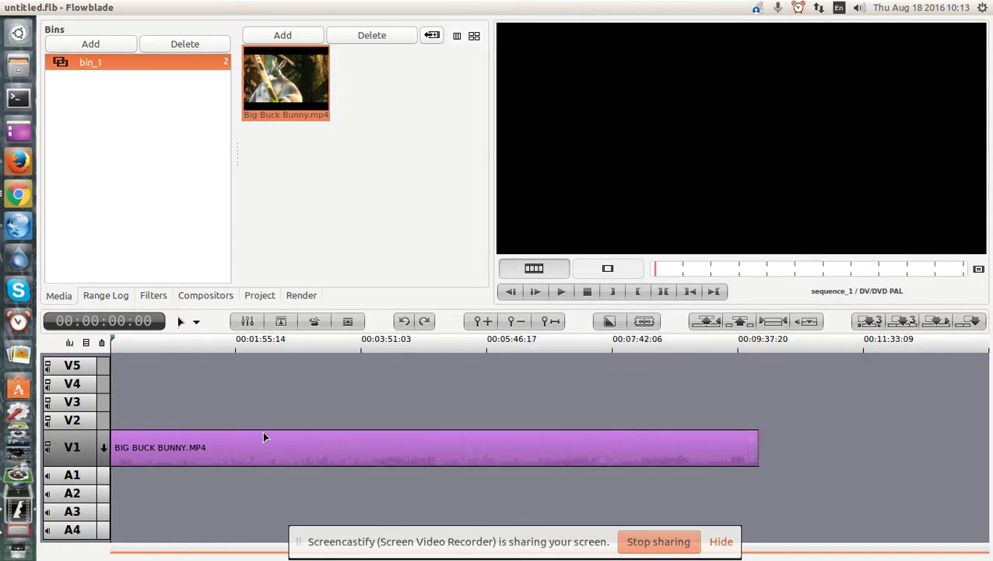
scroll(263, 437, "down", 1)
scroll(264, 437, "up", 1)
scroll(263, 437, "down", 3)
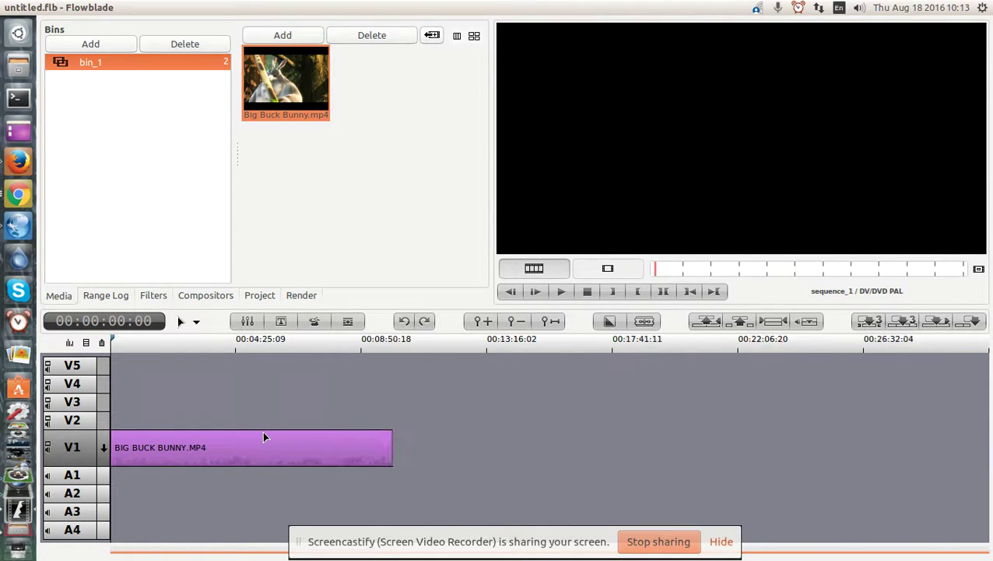
scroll(263, 438, "up", 2)
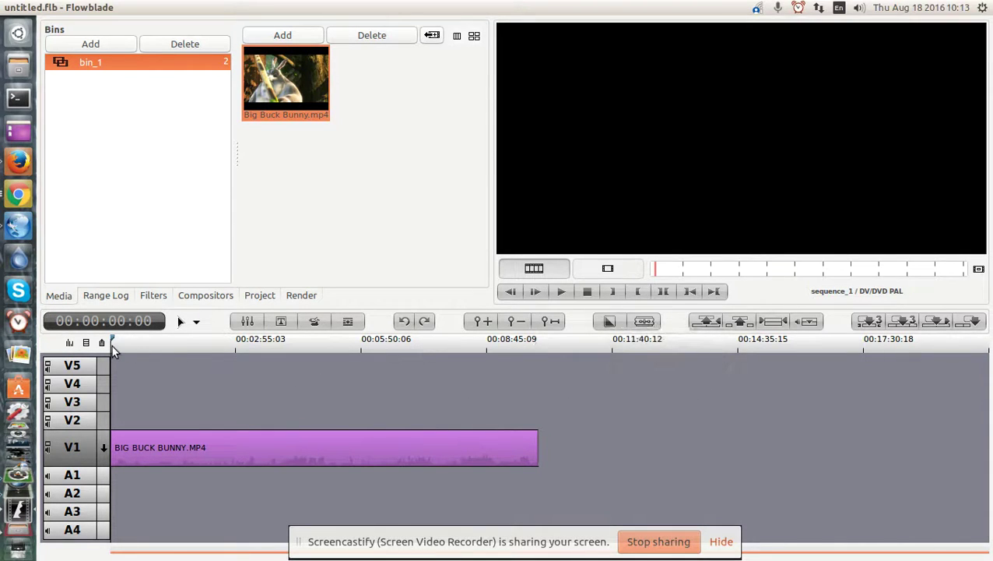
- Cut the clip at 00:04:03:12 and play from the cut point
left_click_drag(113, 344, 283, 352)
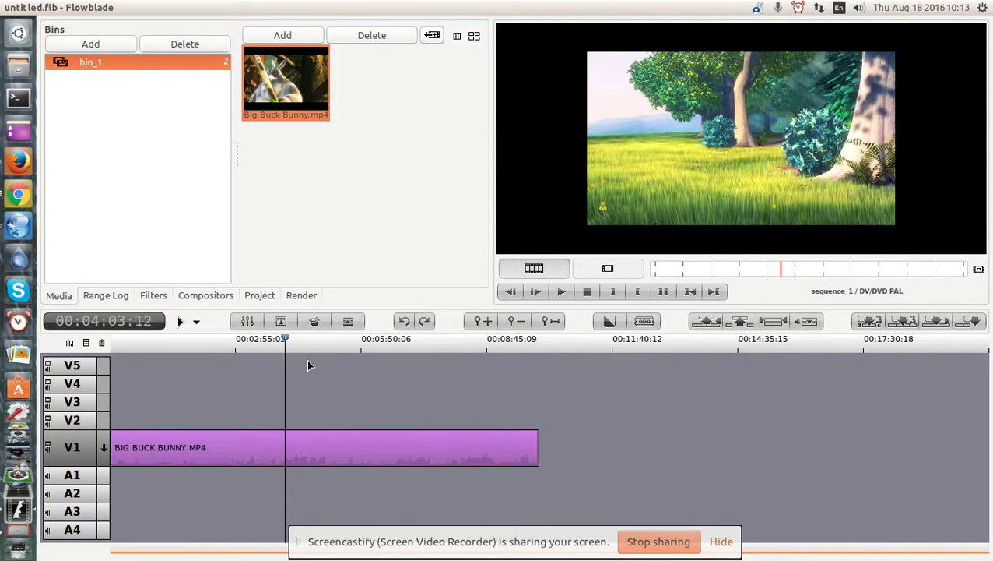
key("x")
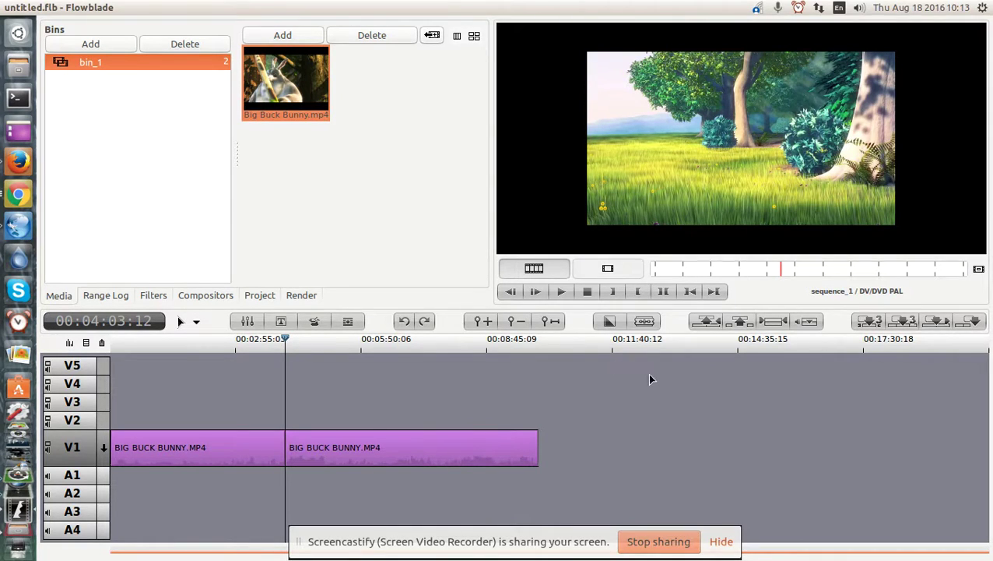
key("space")
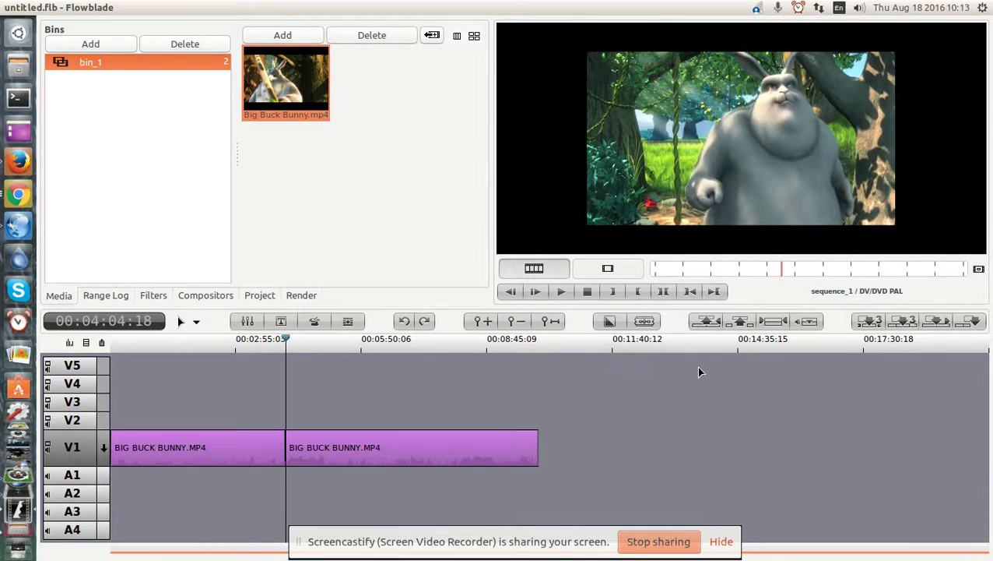
- Make a second cut at 00:04:52:16 and select the resulting clips, including the short middle one
left_click_drag(288, 350, 319, 340)
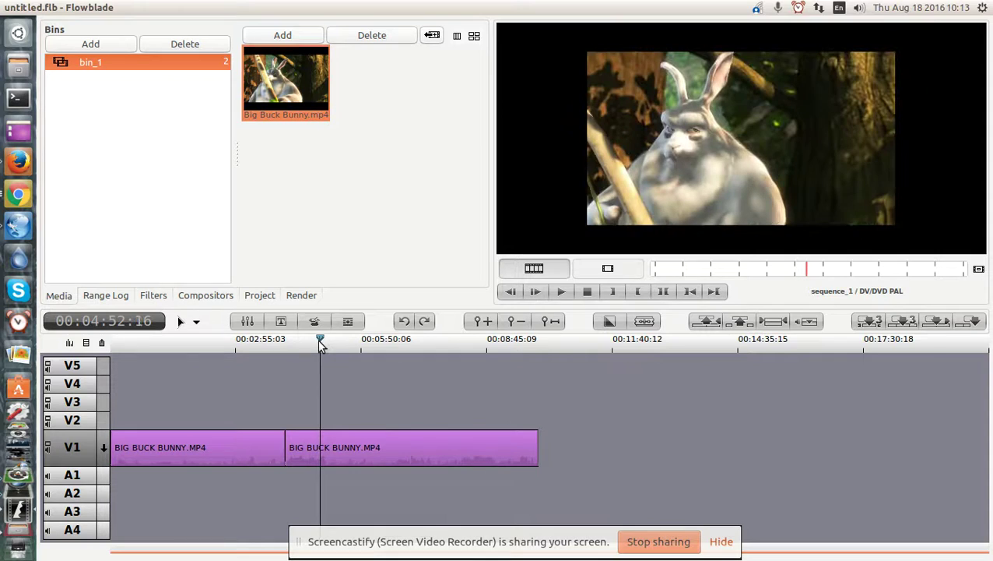
key("x")
left_click_drag(342, 447, 467, 452)
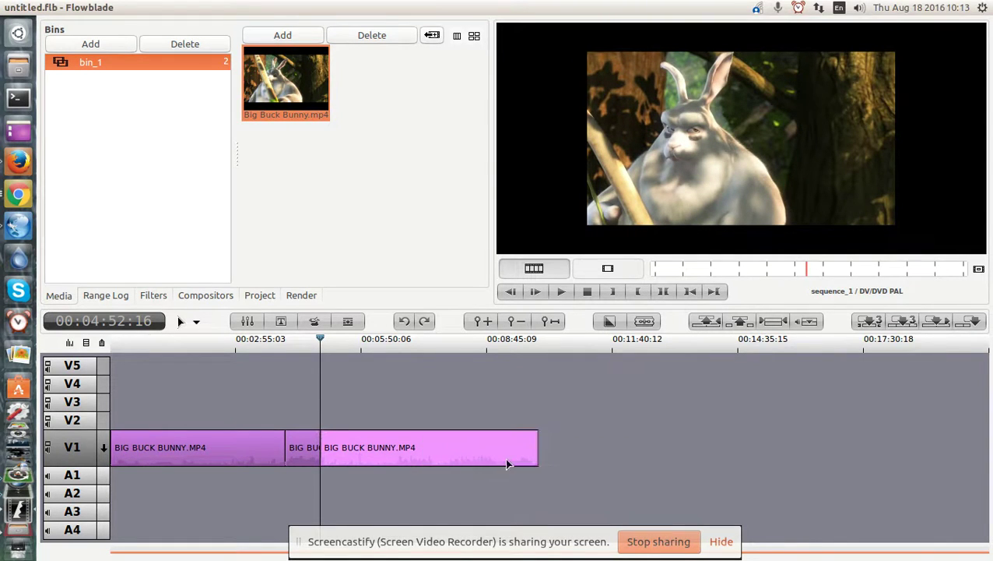
left_click(215, 344)
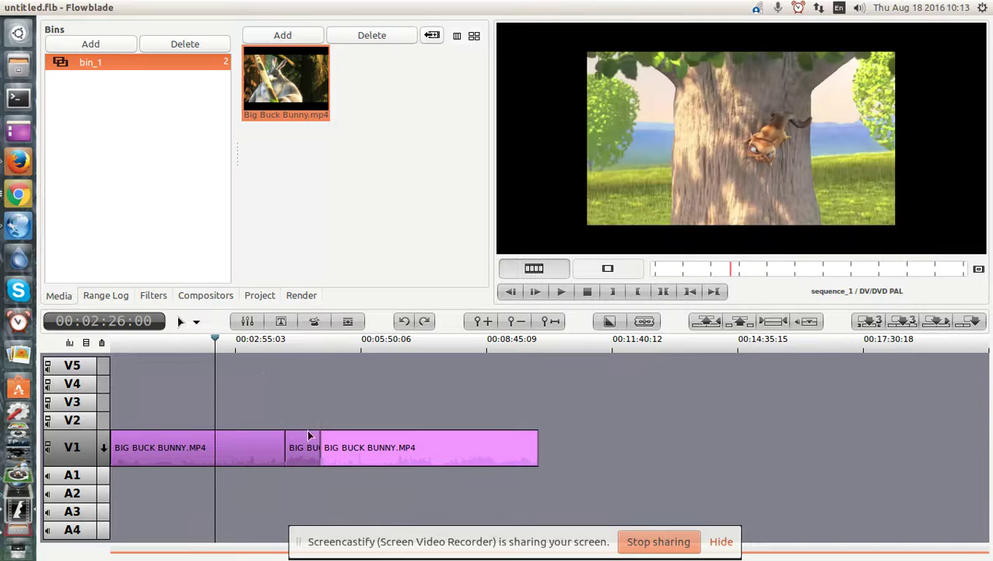
left_click(307, 455)
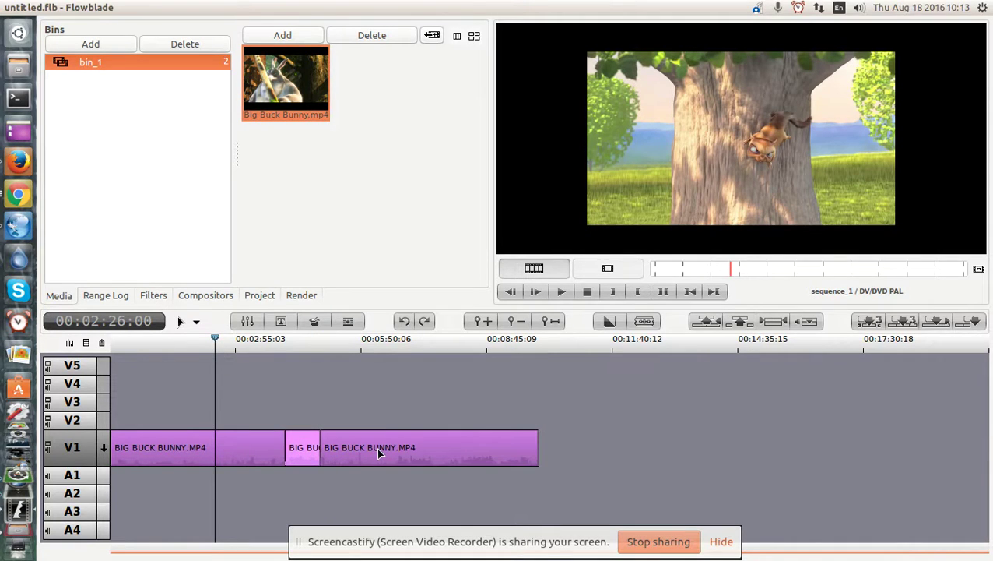
- Step the playhead back and forth between the two cut points
key("Down")
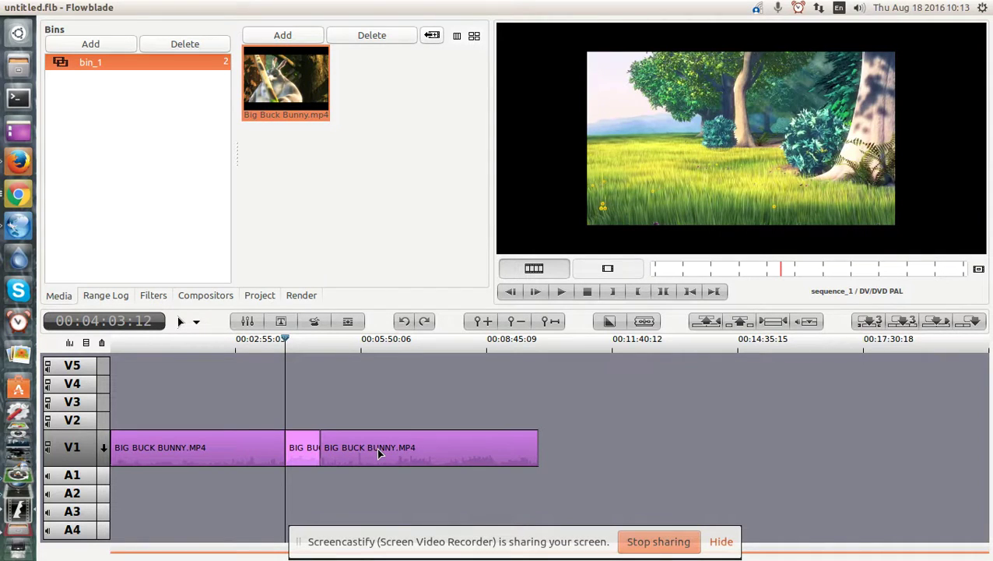
key("Down")
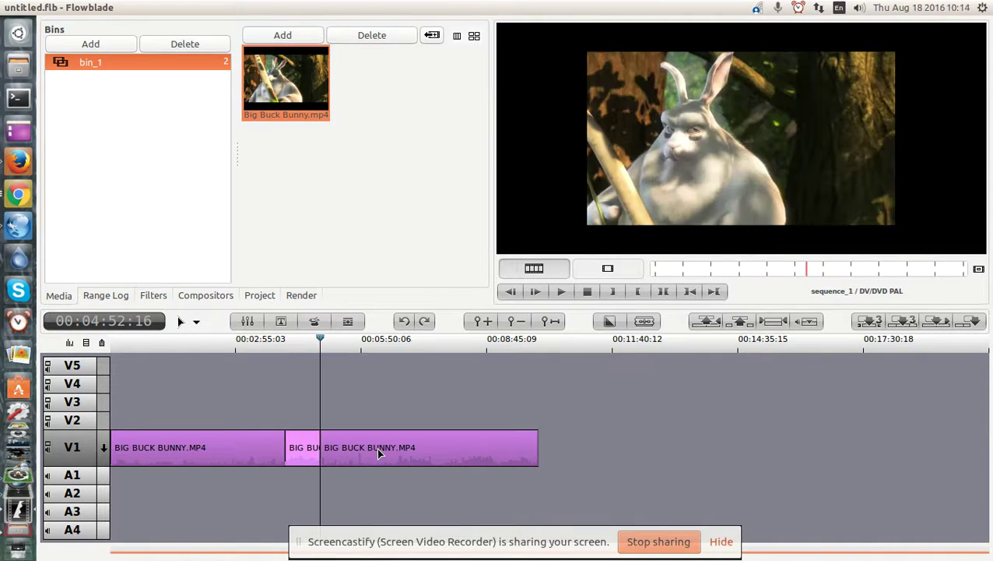
key("Up")
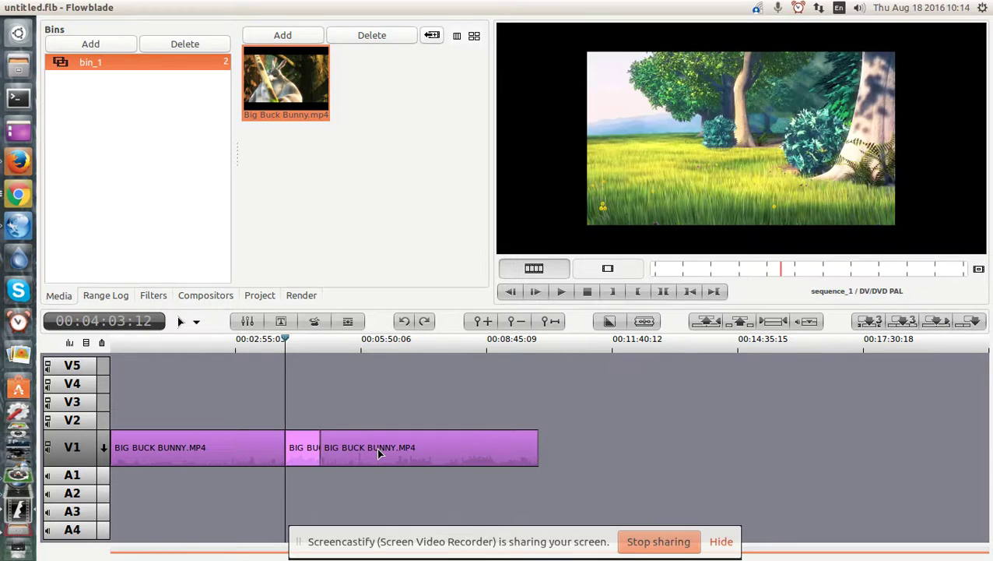
key("Down")
key("Up")
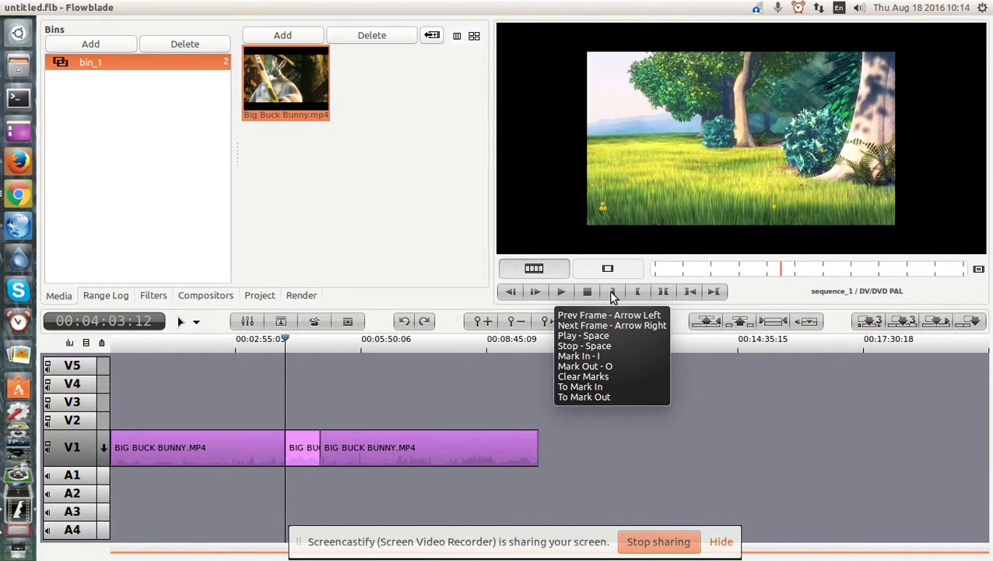
- Undo both cuts to restore the whole clip and play from the playhead
key("ctrl+z")
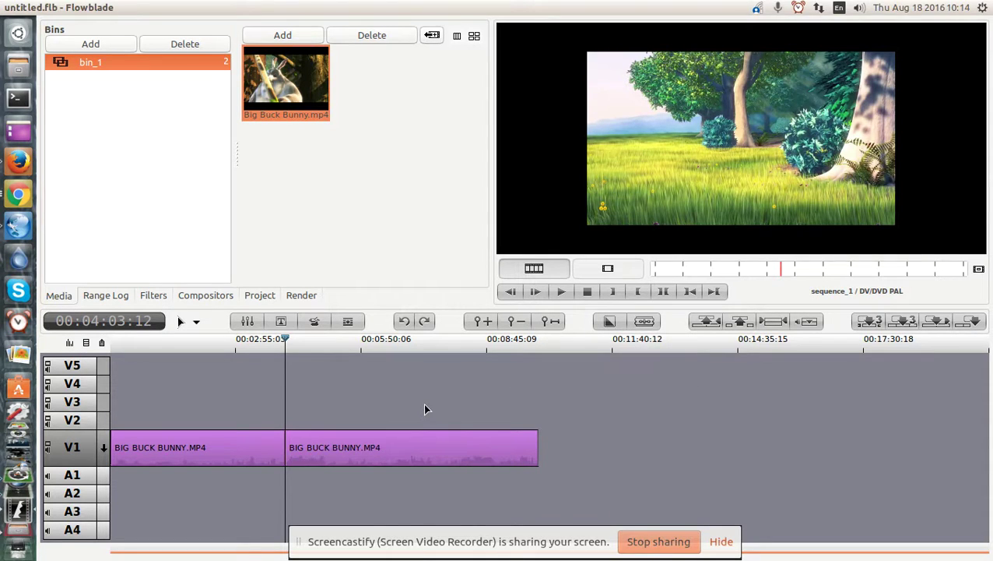
key("ctrl+z")
key("space")
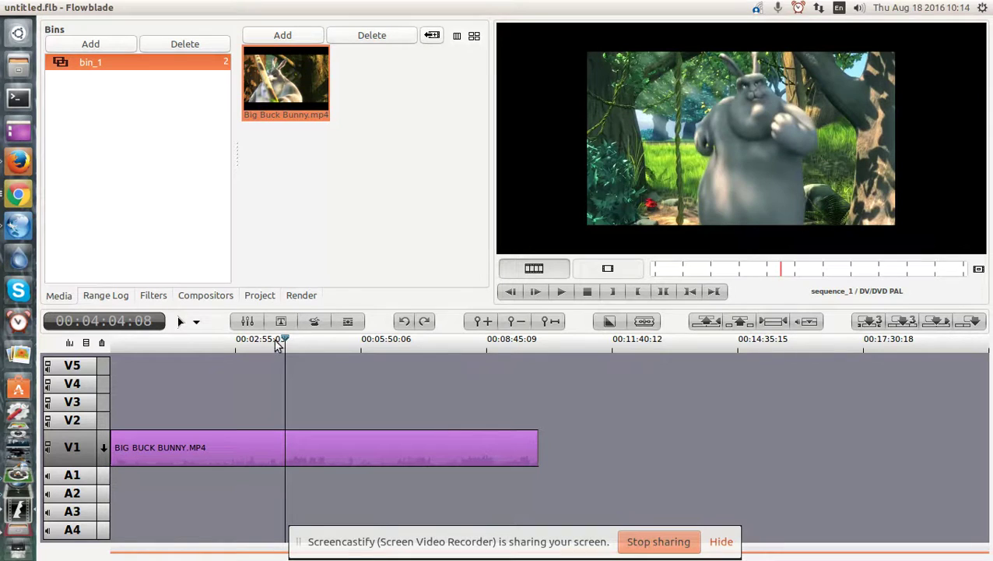
- Set the Mark Out point at 00:04:54:08
left_click_drag(284, 339, 305, 340)
key("Right")
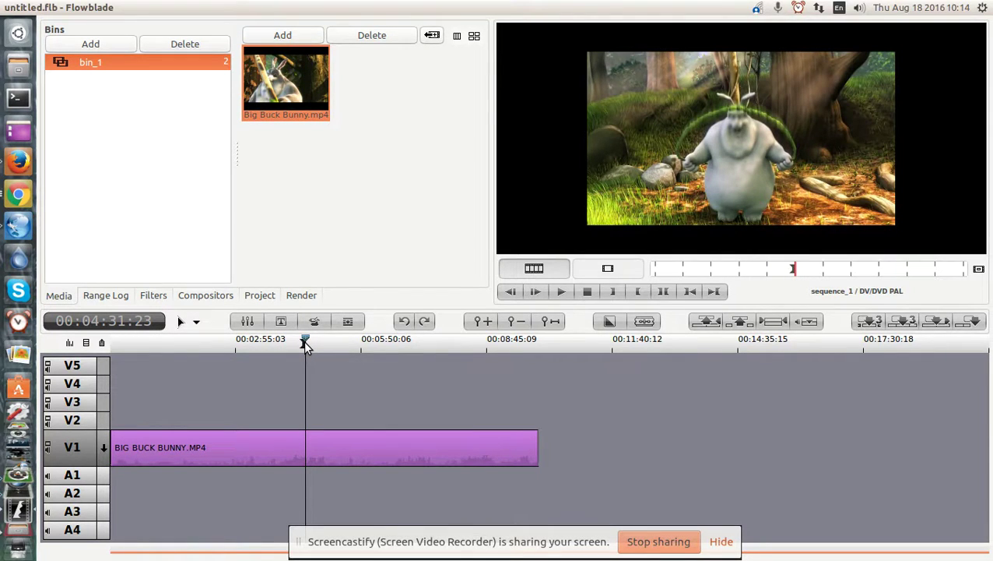
key("Right")
key("Right")
key("Right")
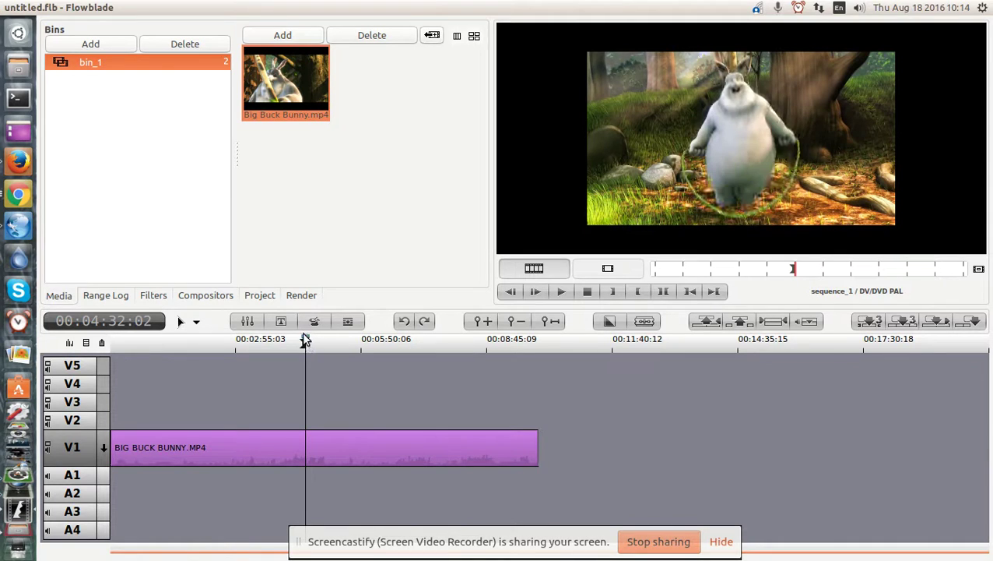
mouse_move(306, 341)
left_mouse_down()
mouse_move(340, 341)
mouse_move(322, 344)
left_mouse_up()
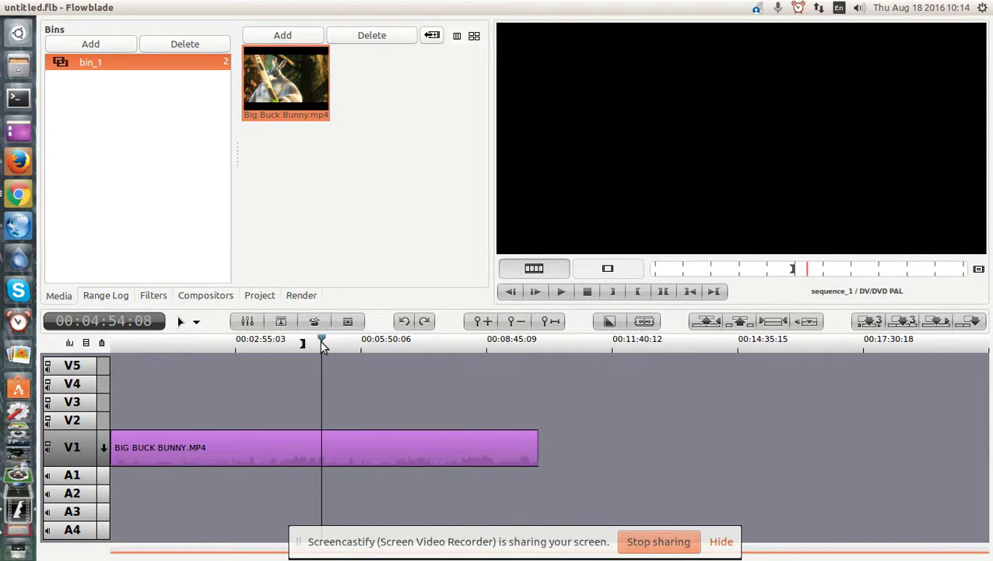
key("o")
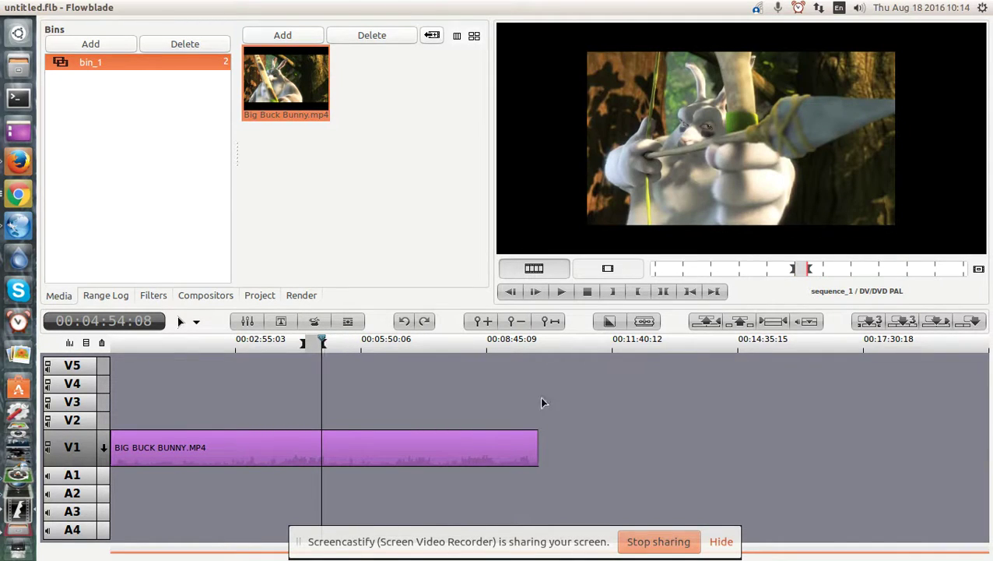
left_click(301, 296)
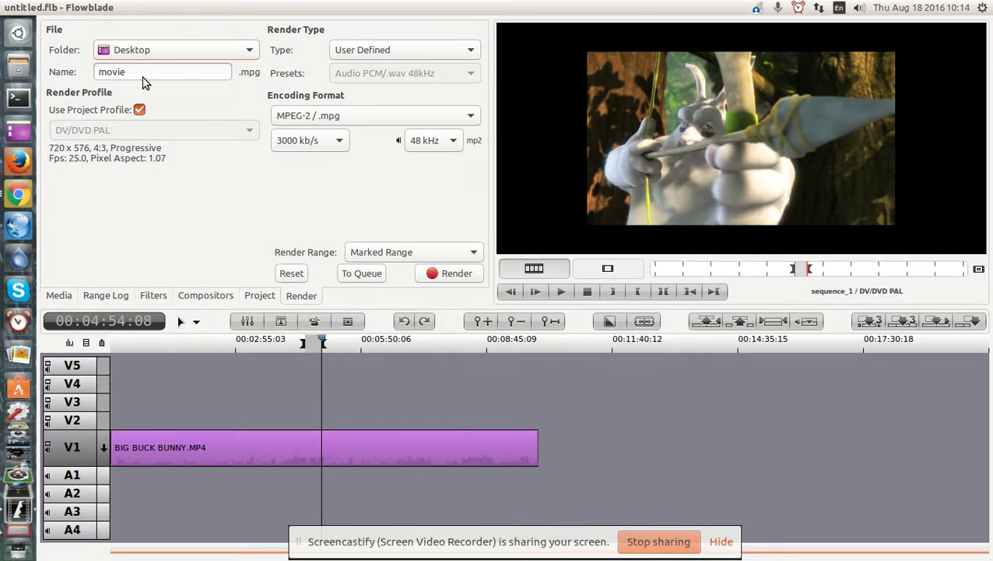
- Name the render output demomovie and set Render Range to Marked Range
key("Home")
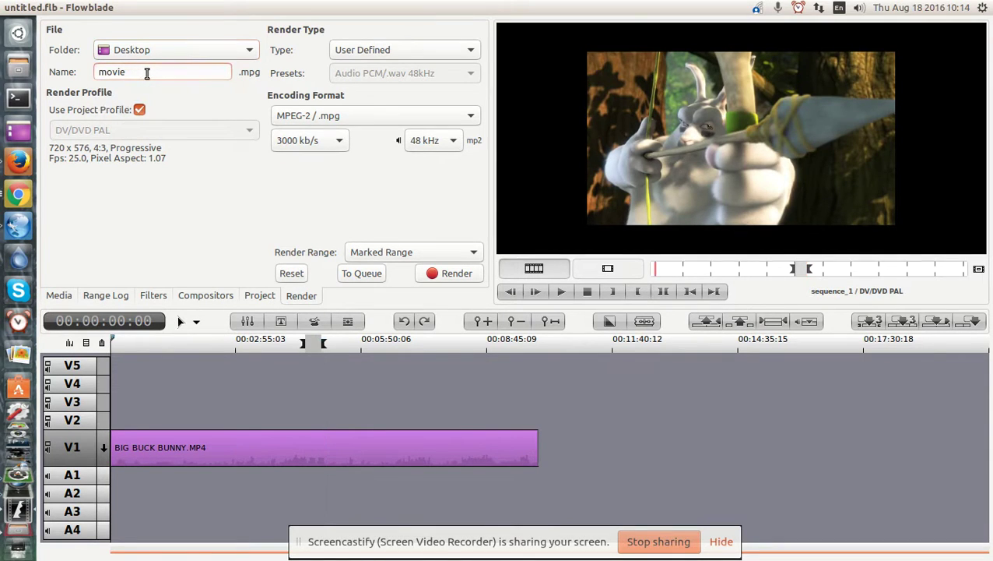
left_click(147, 72)
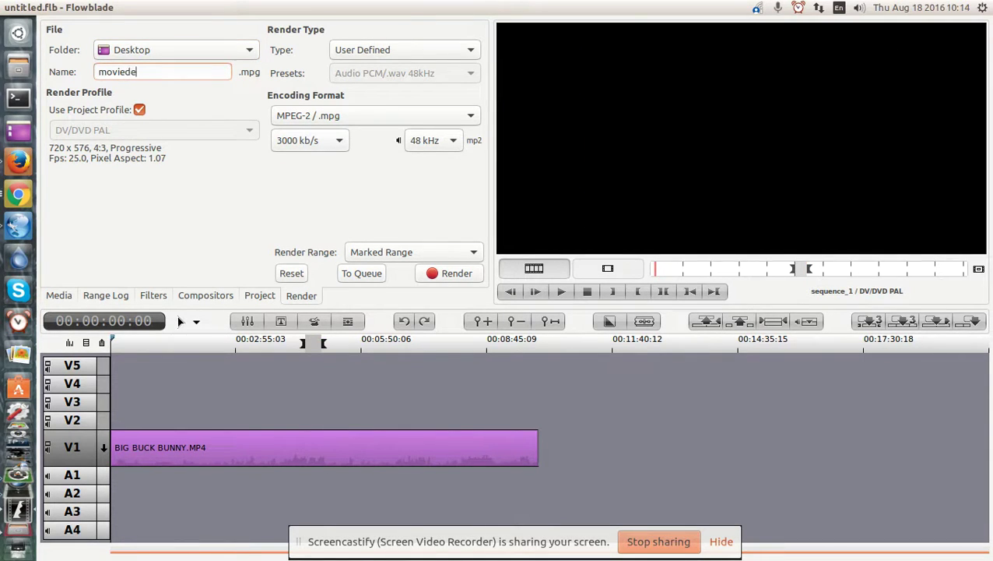
type("demo")
left_click(403, 253)
left_click(403, 252)
left_click_drag(121, 343, 311, 349)
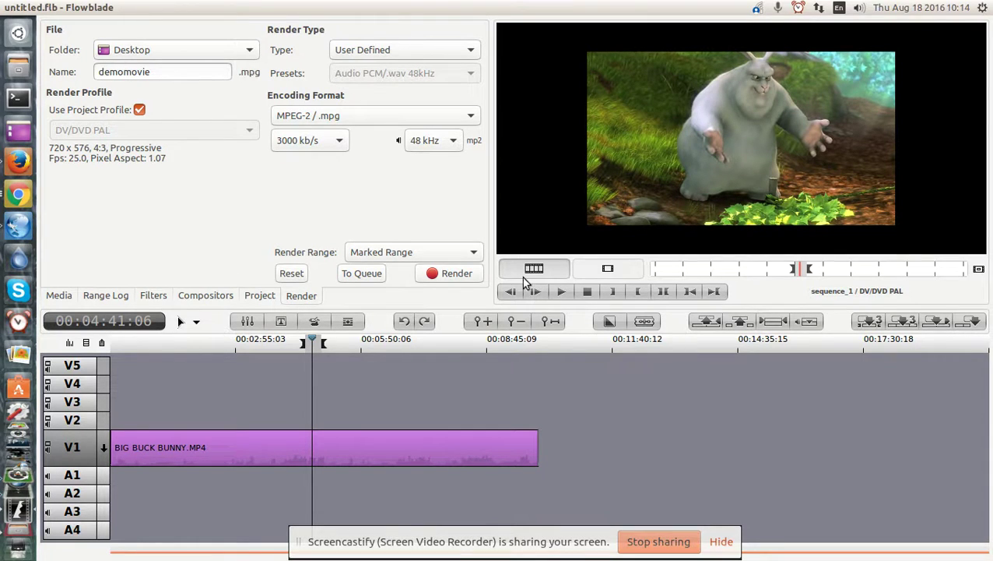
- Choose H.264 / .mp4 encoding and render demomovie.mp4 to the Desktop
left_click(385, 117)
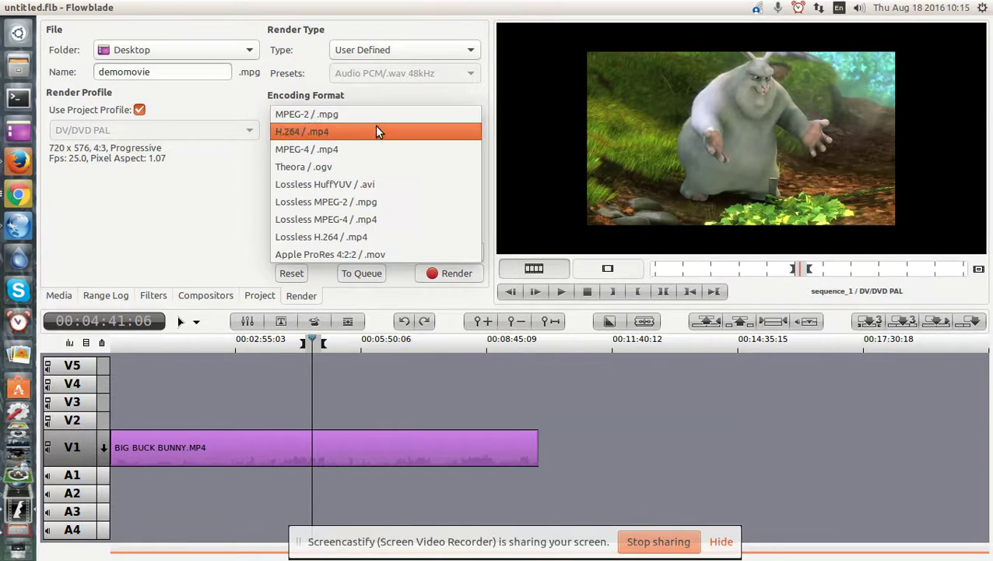
left_click(333, 135)
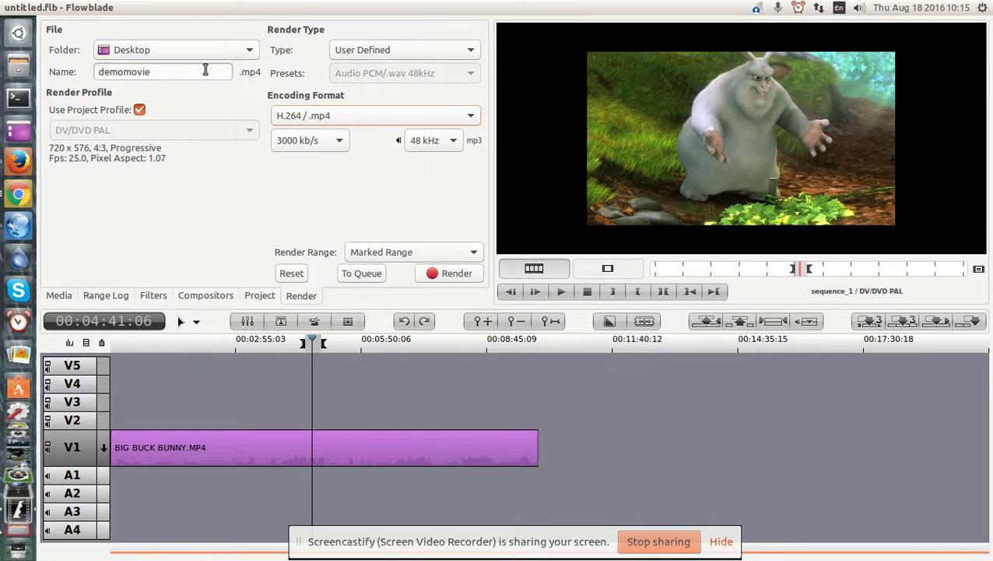
left_click(457, 276)
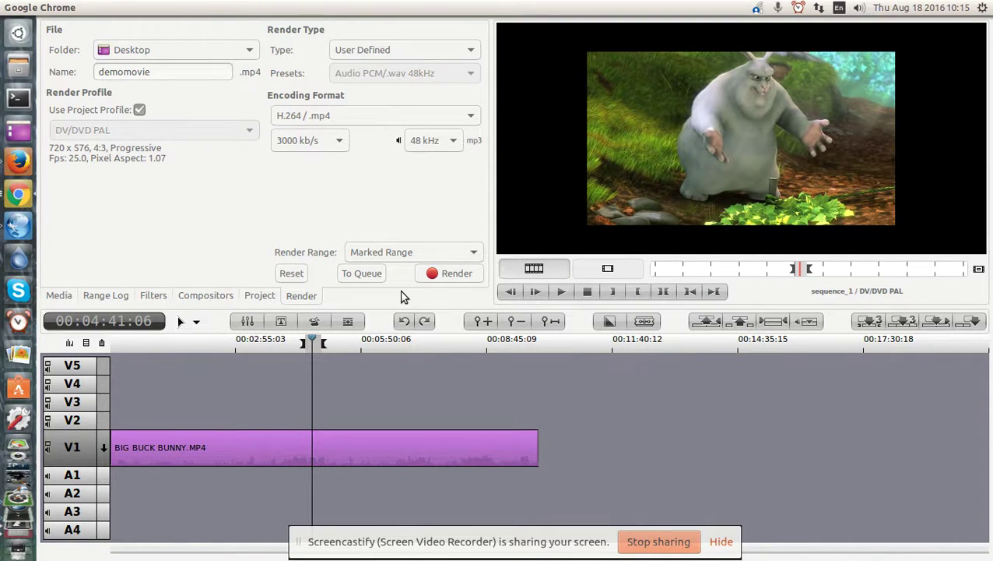
left_click(18, 134)
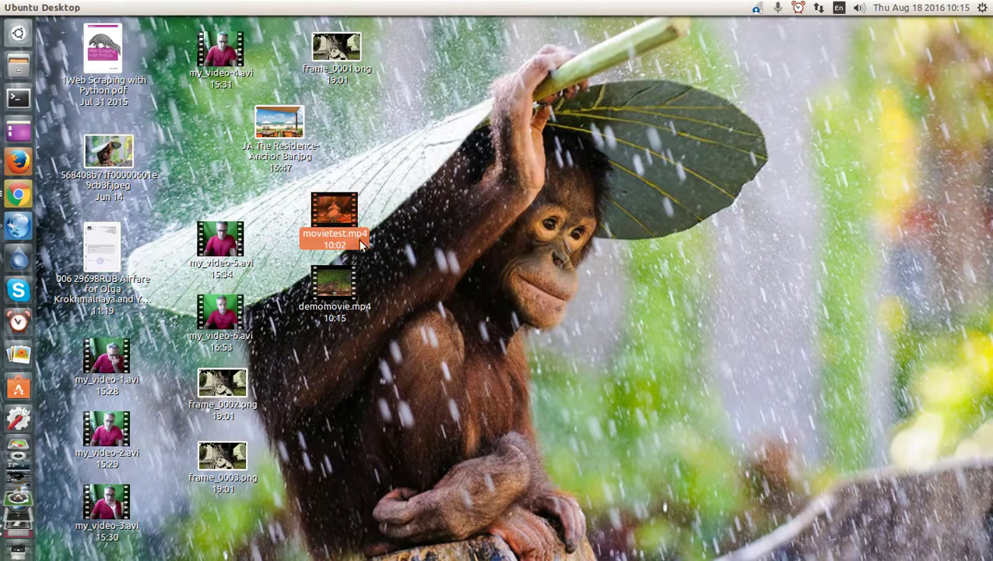
- Move movietest.mp4 away from demomovie.mp4 and open it in VLC media player
left_click_drag(341, 217, 660, 218)
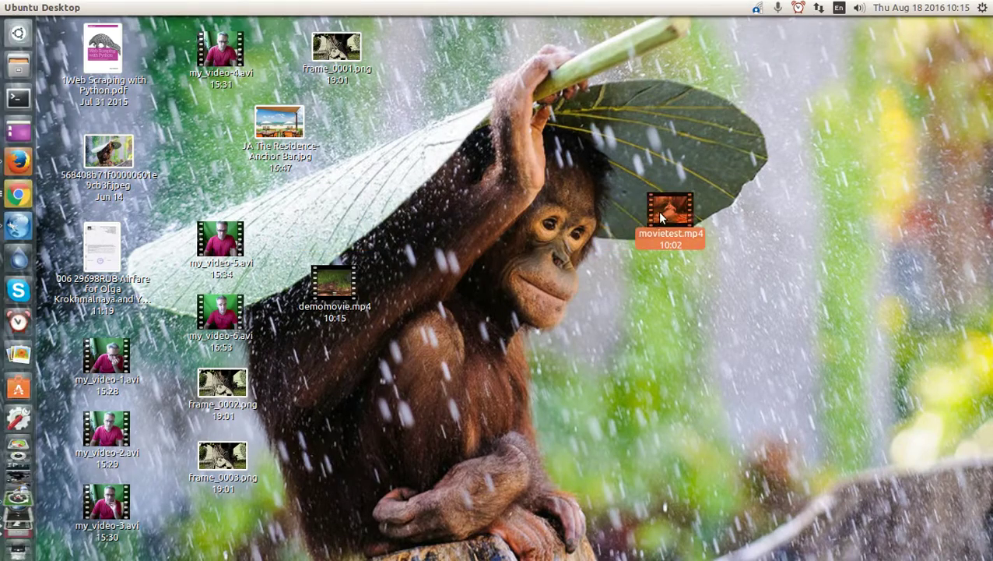
right_click(659, 210)
left_click(671, 216)
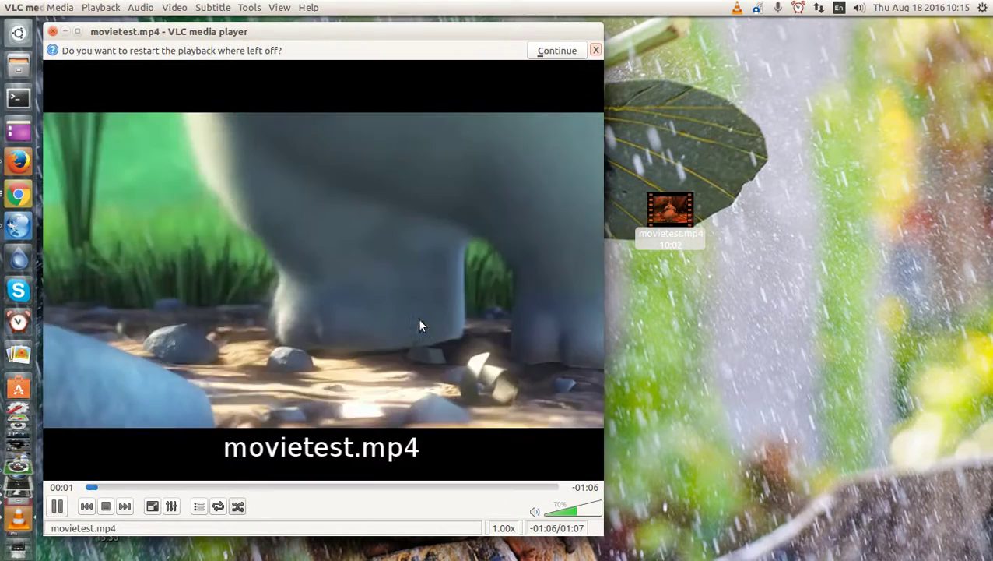
- Skip ahead to the grassland scene, then close VLC and delete movietest.mp4
key("XF86AudioRaiseVolume")
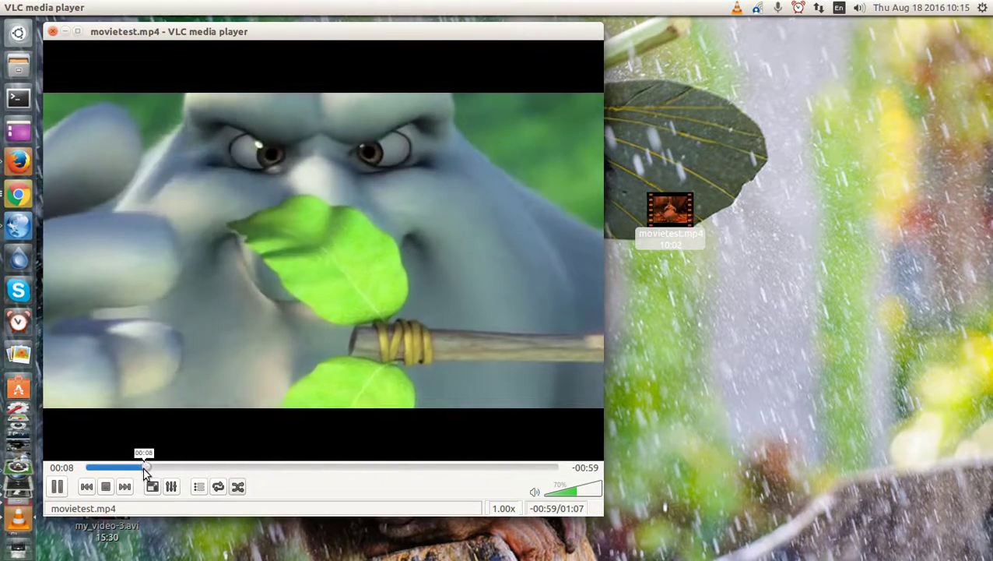
left_click_drag(149, 467, 409, 478)
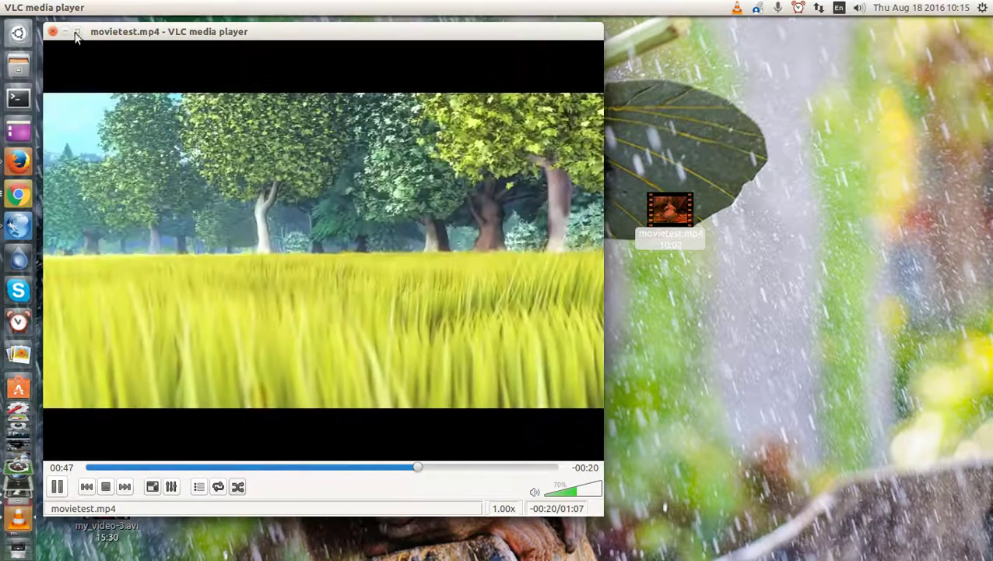
left_click(76, 34)
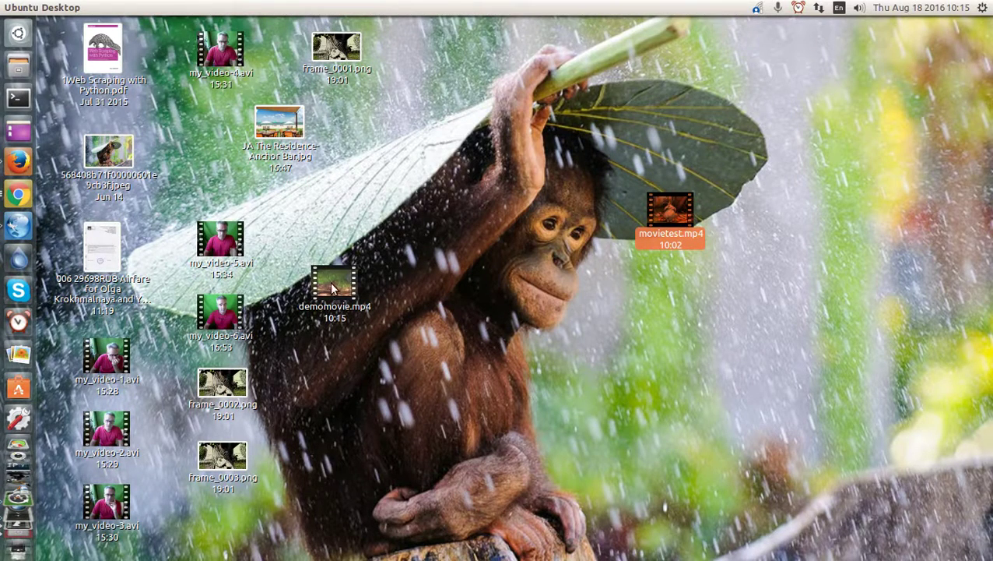
key("Delete")
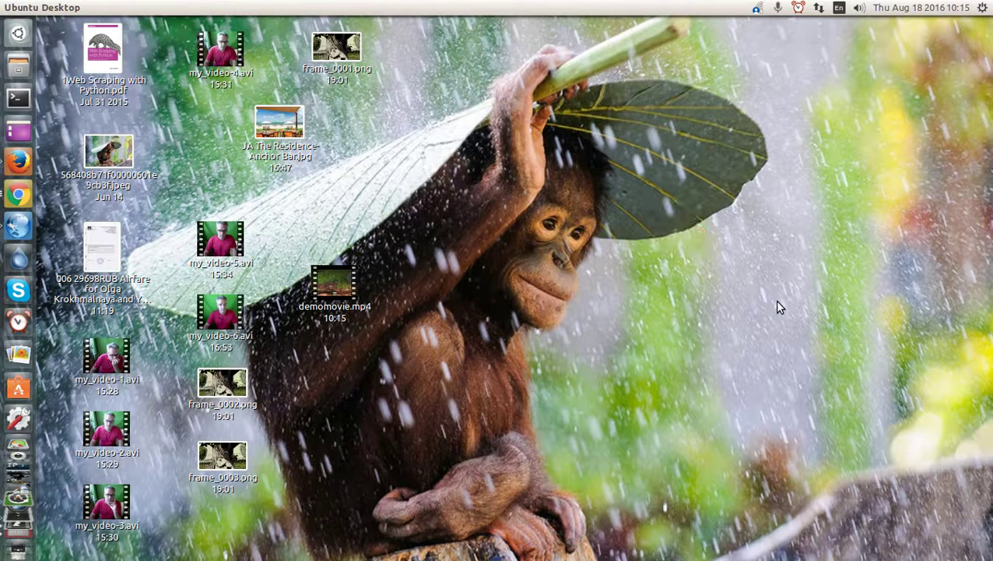
- Play the 22-second demomovie.mp4 in VLC, then close it and return to Flowblade
right_click(355, 273)
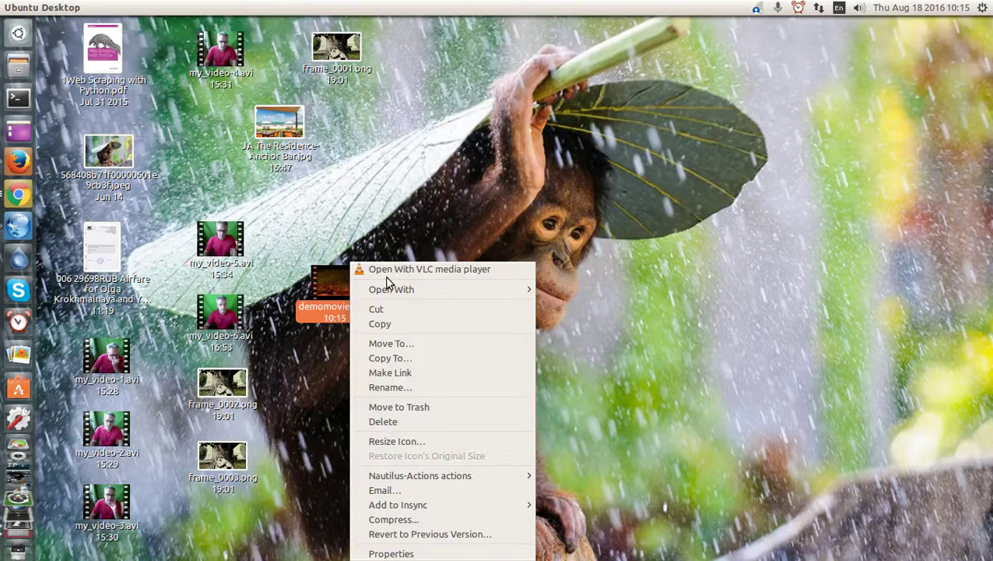
left_click(387, 274)
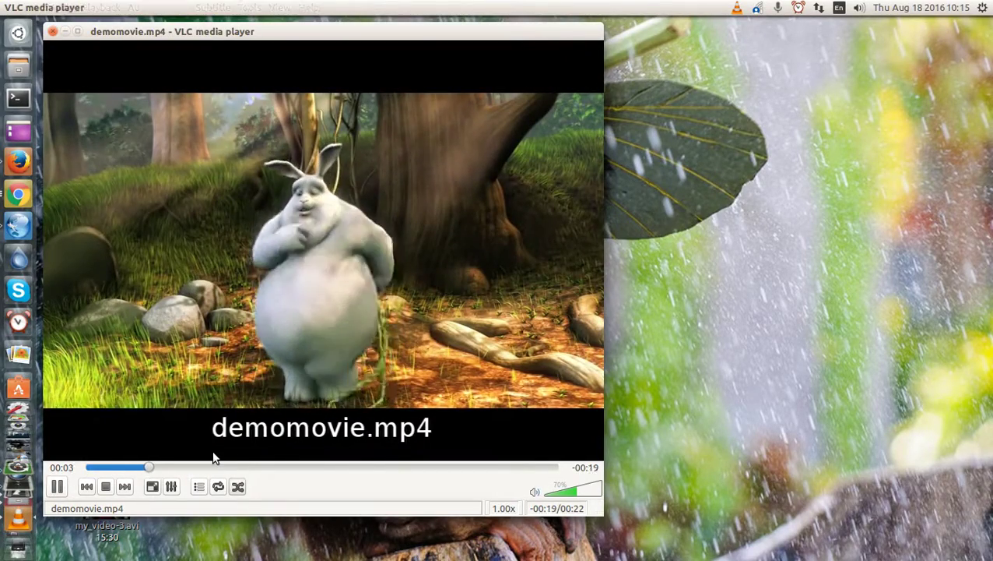
key("XF86AudioLowerVolume")
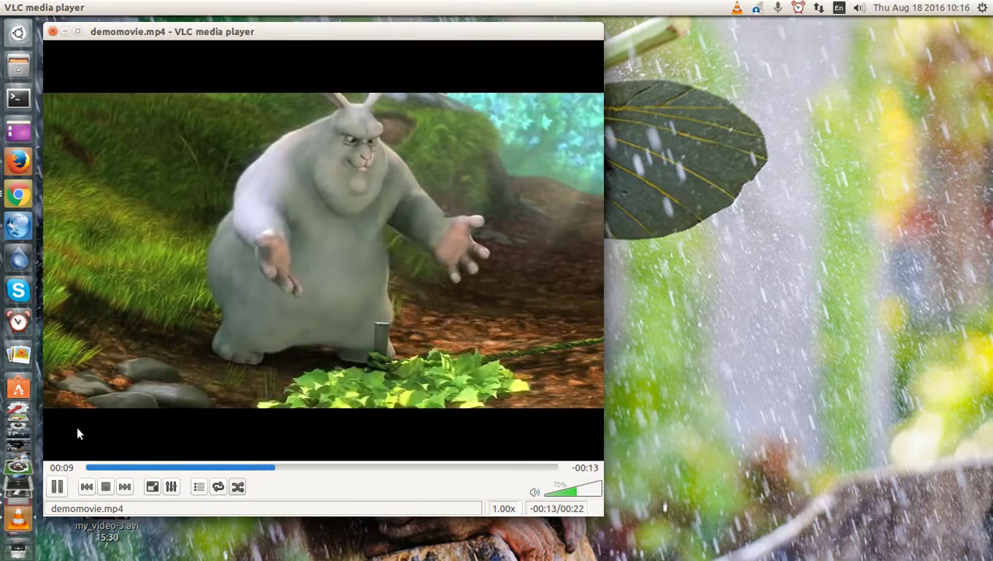
left_click(52, 31)
key("alt+Tab")
key("Tab")
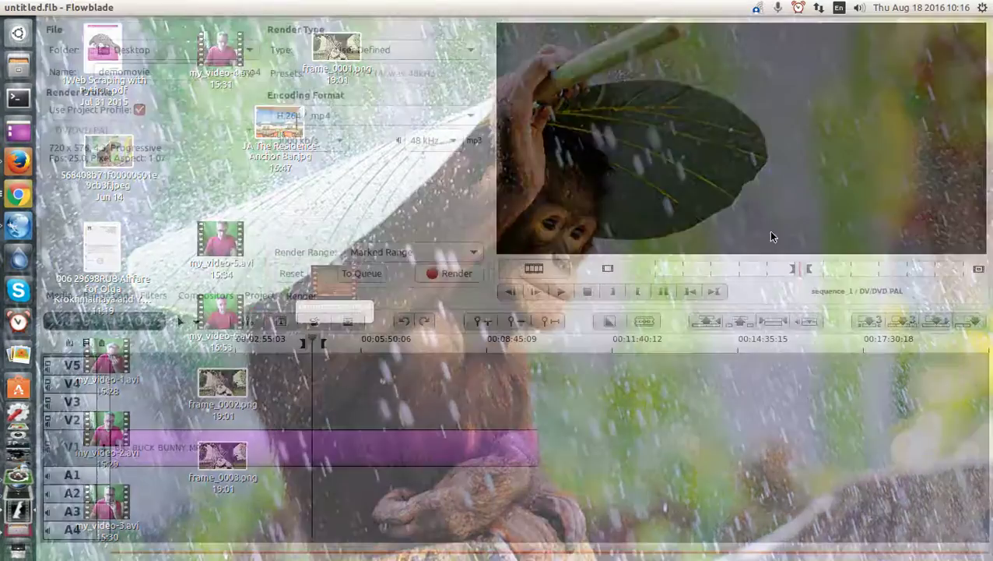